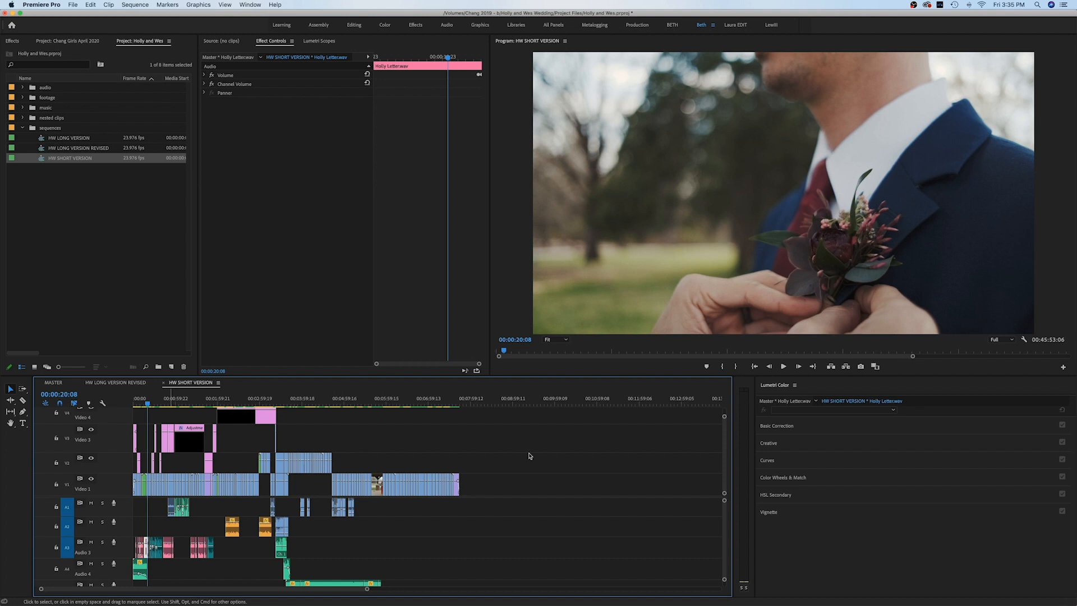
# - Fit the sequence in the timeline and set an Out point at its last frame, 00:07:44:12
pyautogui.press('-')
pyautogui.press('-')
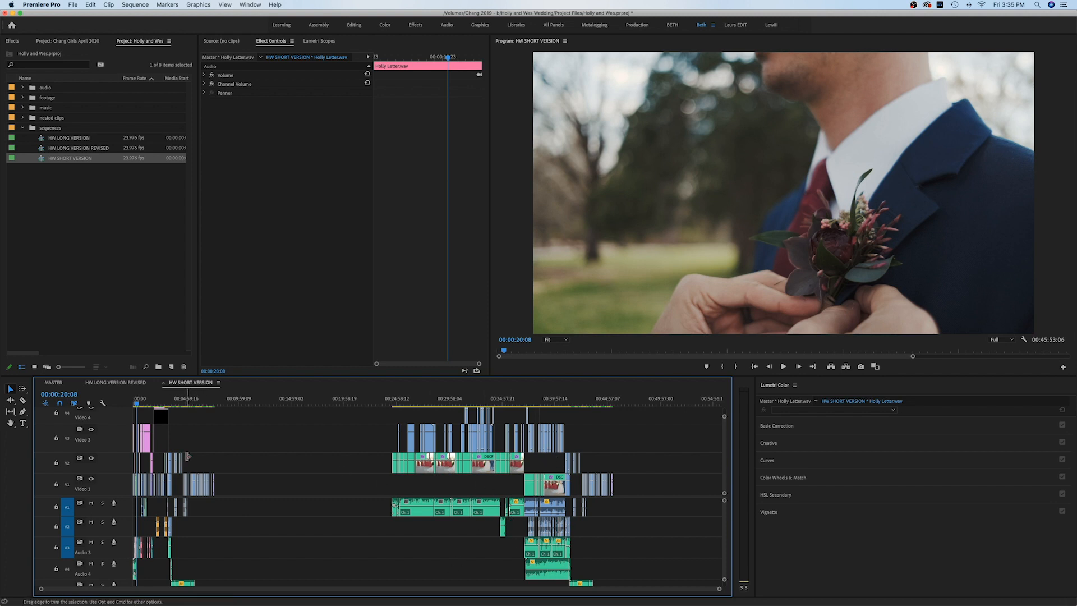
pyautogui.click(212, 401)
pyautogui.press('=')
pyautogui.press('=')
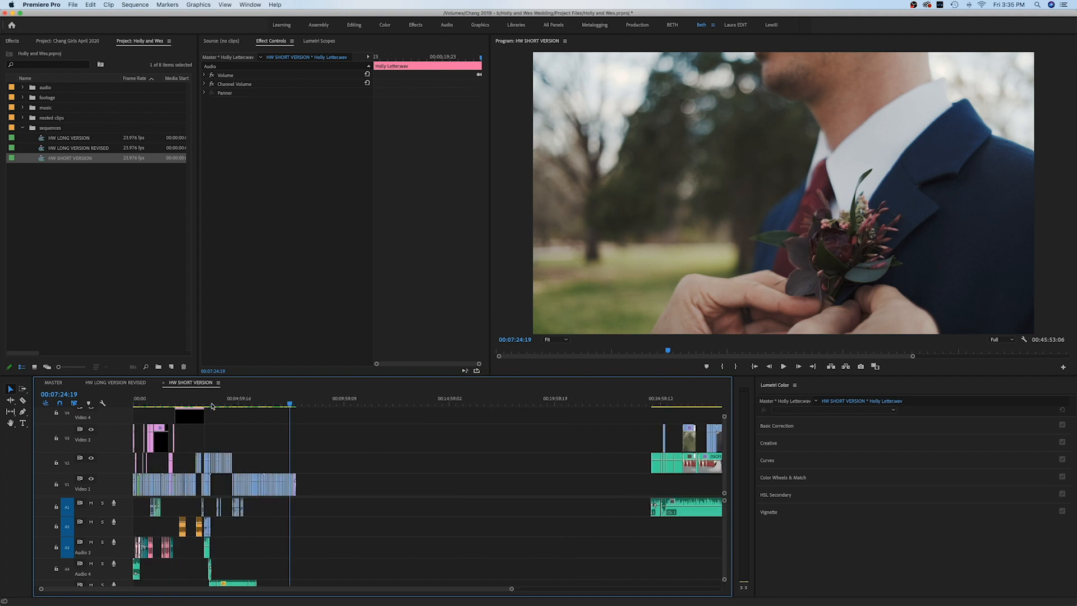
pyautogui.hscroll(-1, 390, 460)
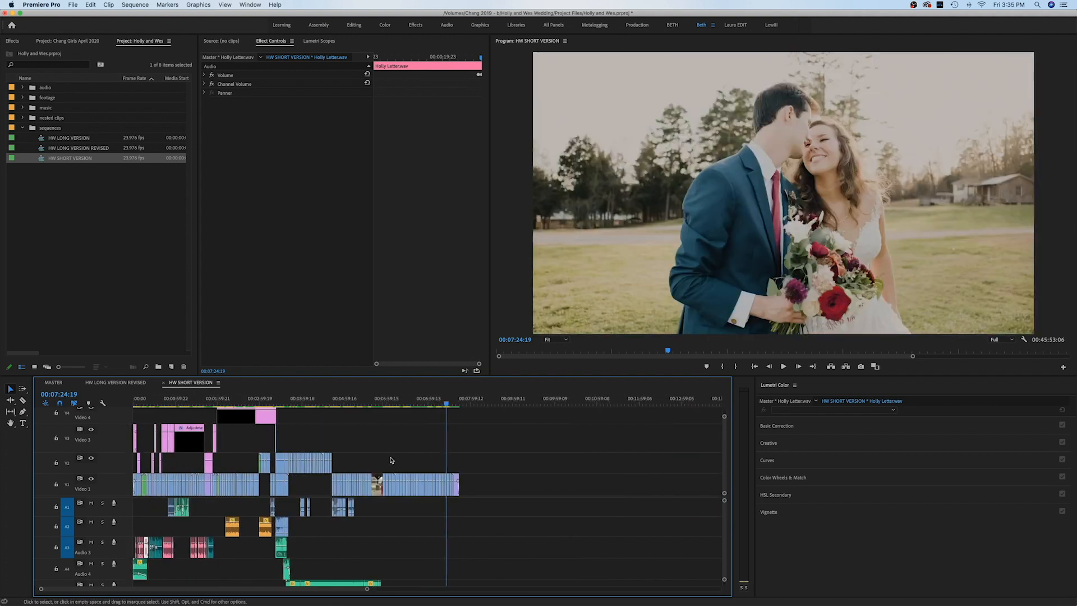
pyautogui.press('End')
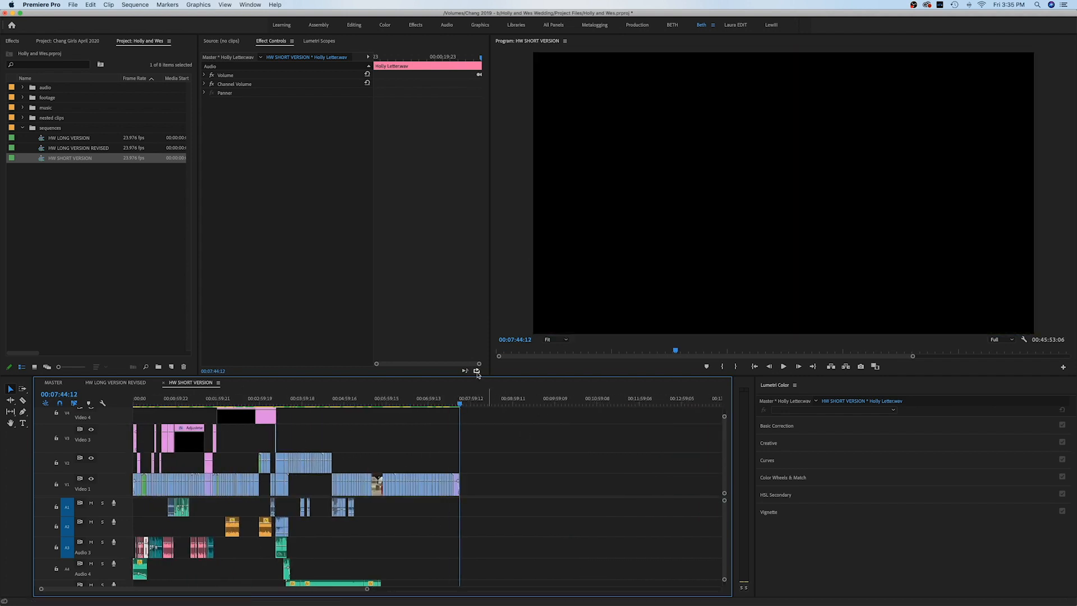
pyautogui.click(461, 401)
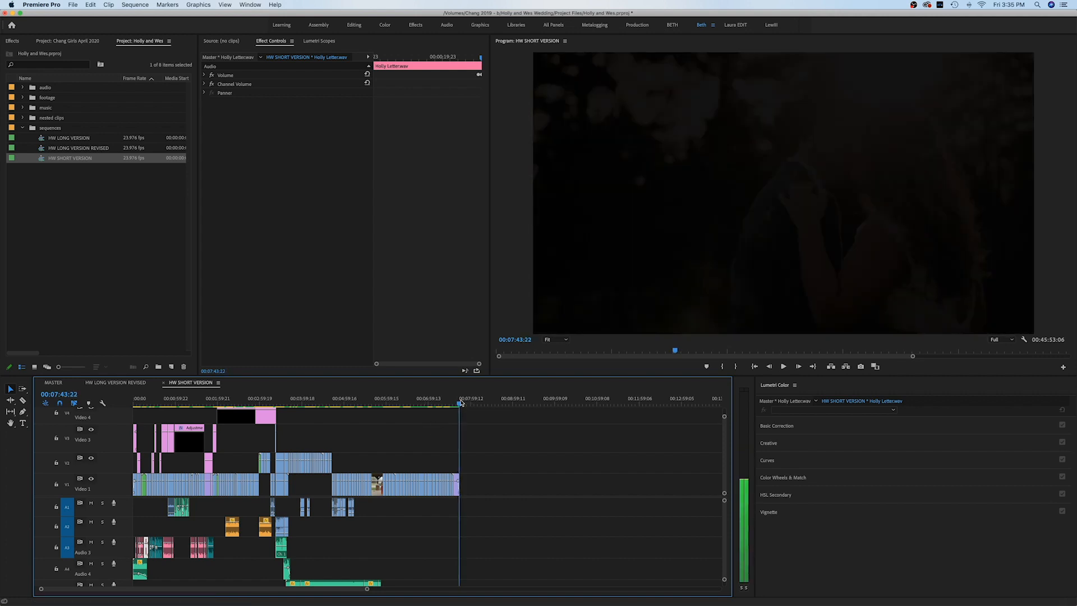
pyautogui.press('o')
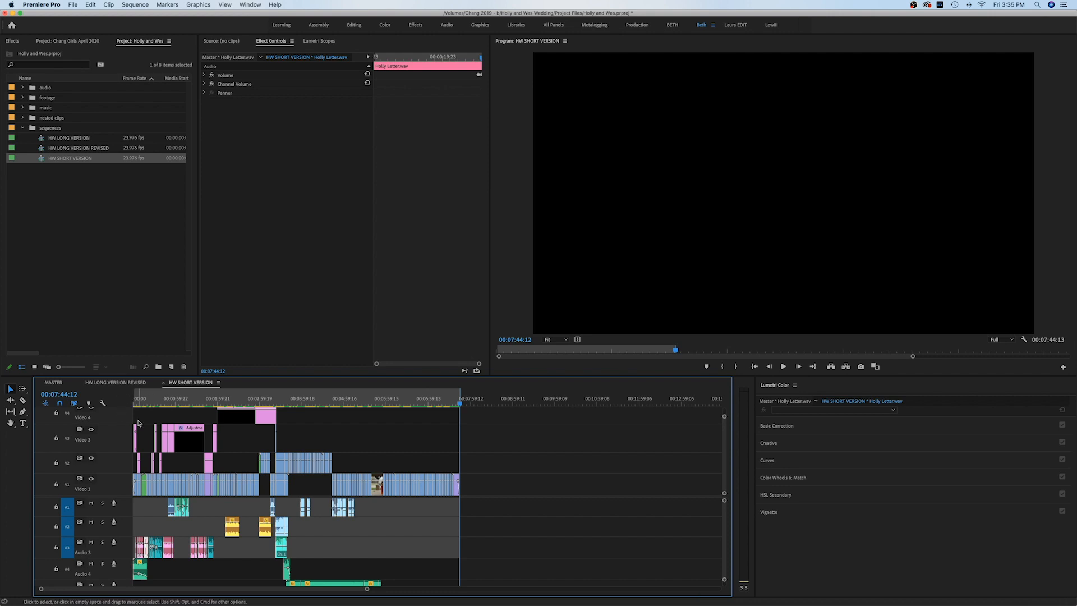
pyautogui.click(144, 400)
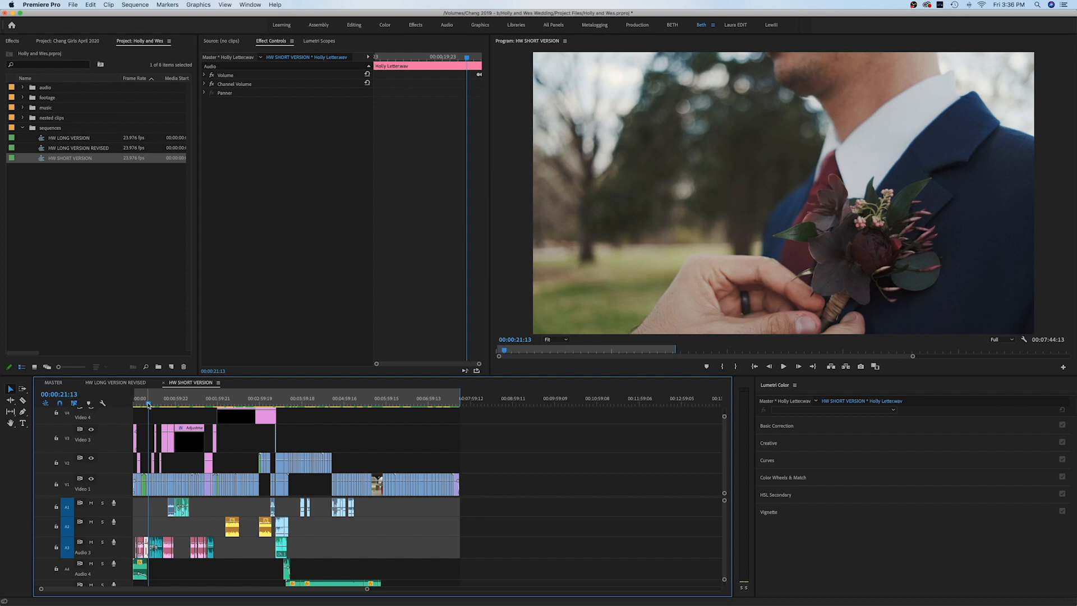
pyautogui.press('i')
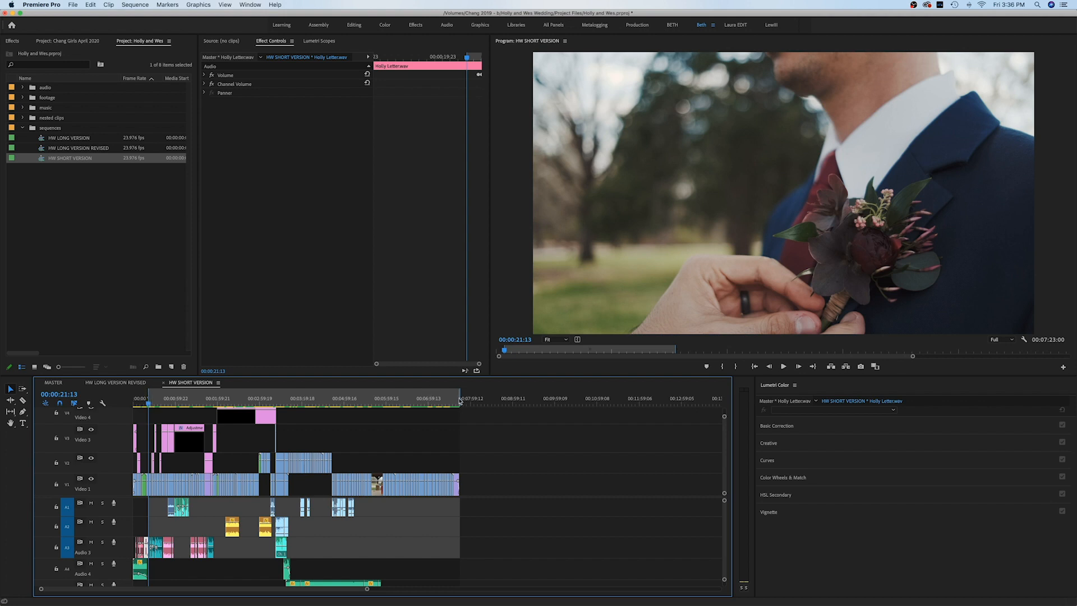
pyautogui.click(136, 401)
pyautogui.press('Home')
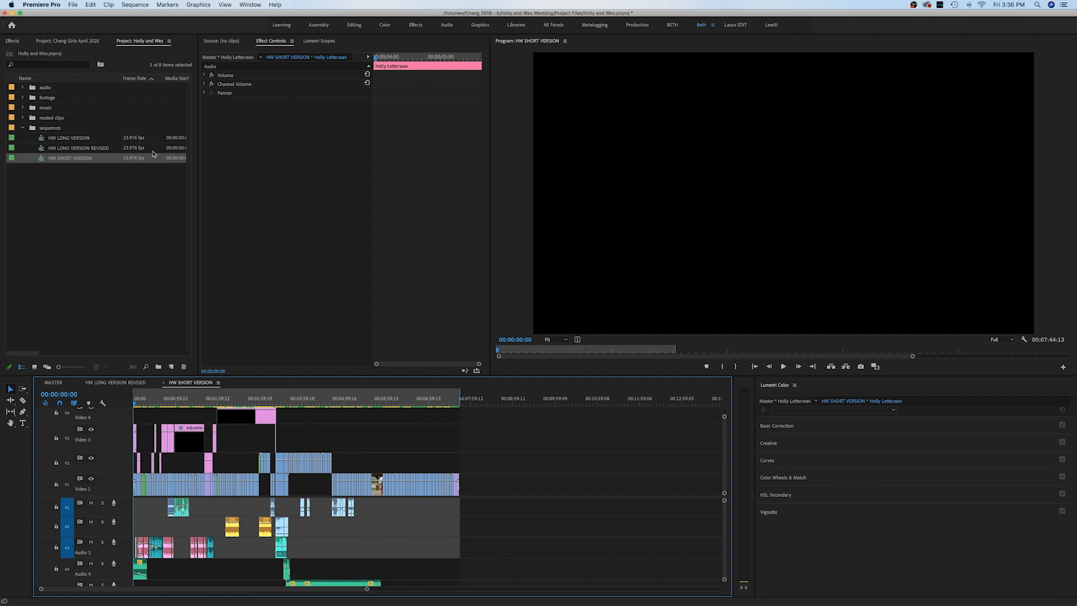
# - Open the Export Settings dialog from File > Export > Media
pyautogui.click(73, 5)
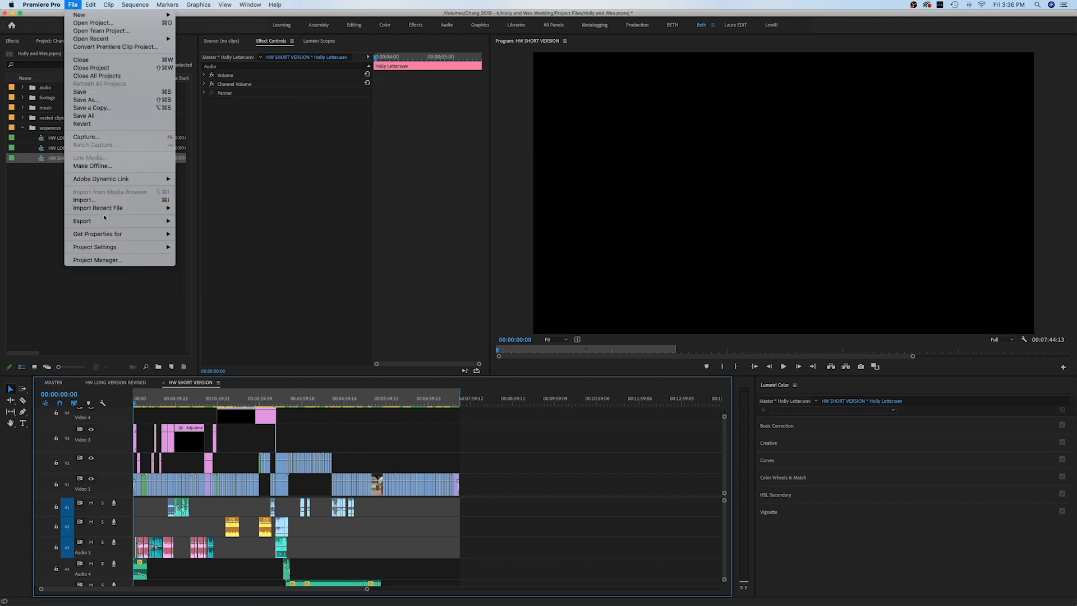
pyautogui.moveTo(162, 221)
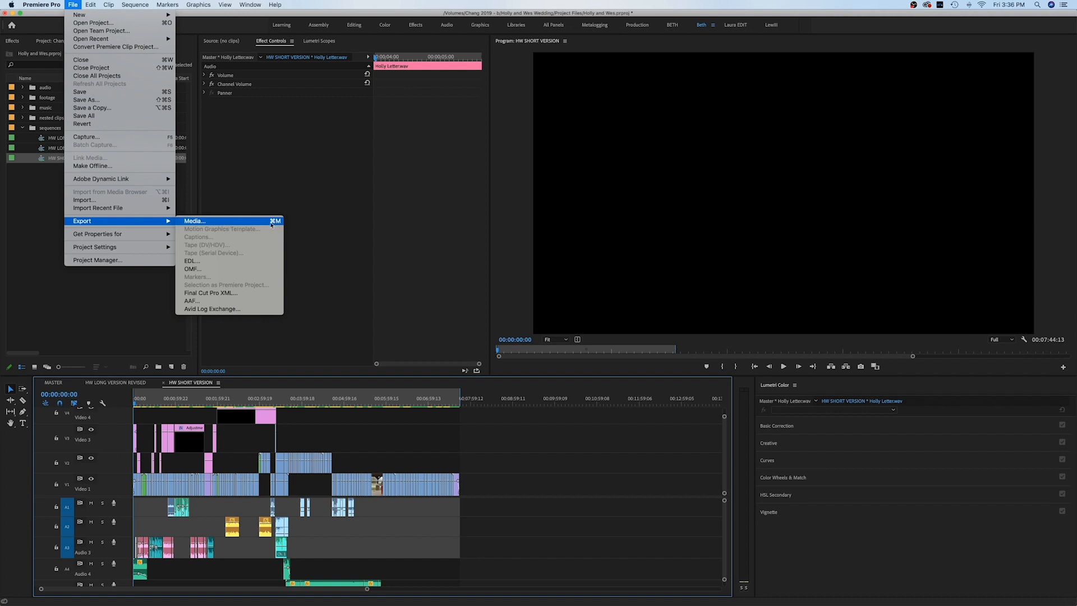
pyautogui.click(244, 222)
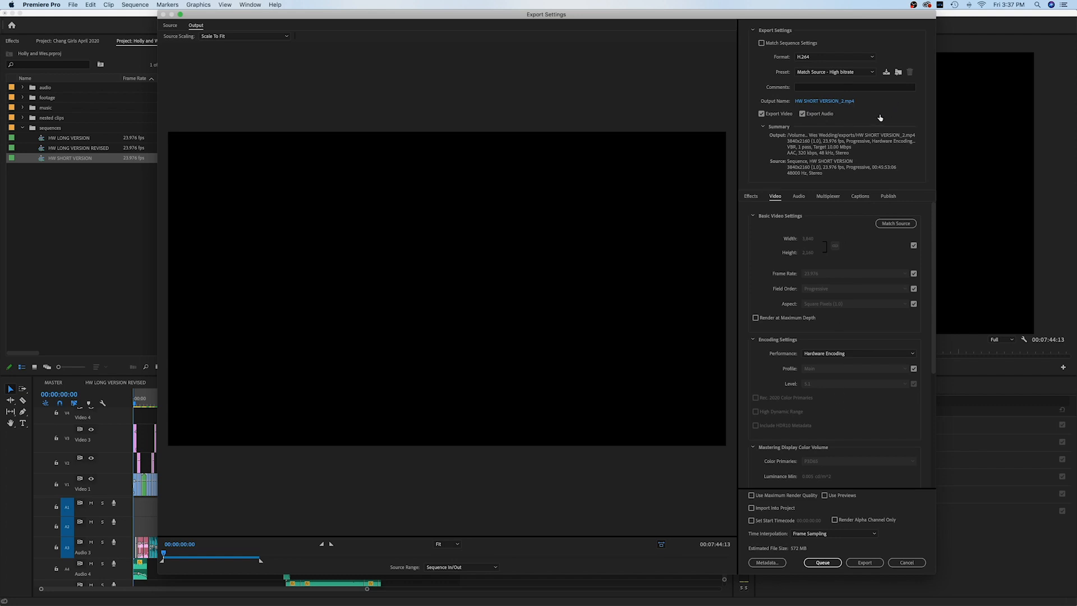
# - Keep H.264 as the export format and choose the YouTube 2160p 4K Ultra HD preset
pyautogui.click(836, 60)
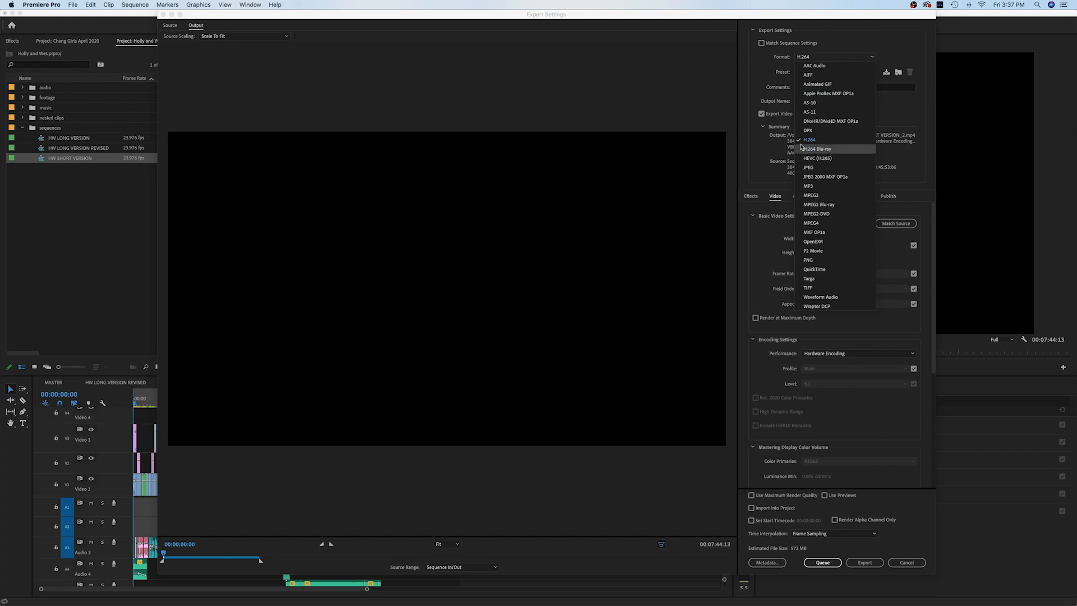
pyautogui.click(835, 146)
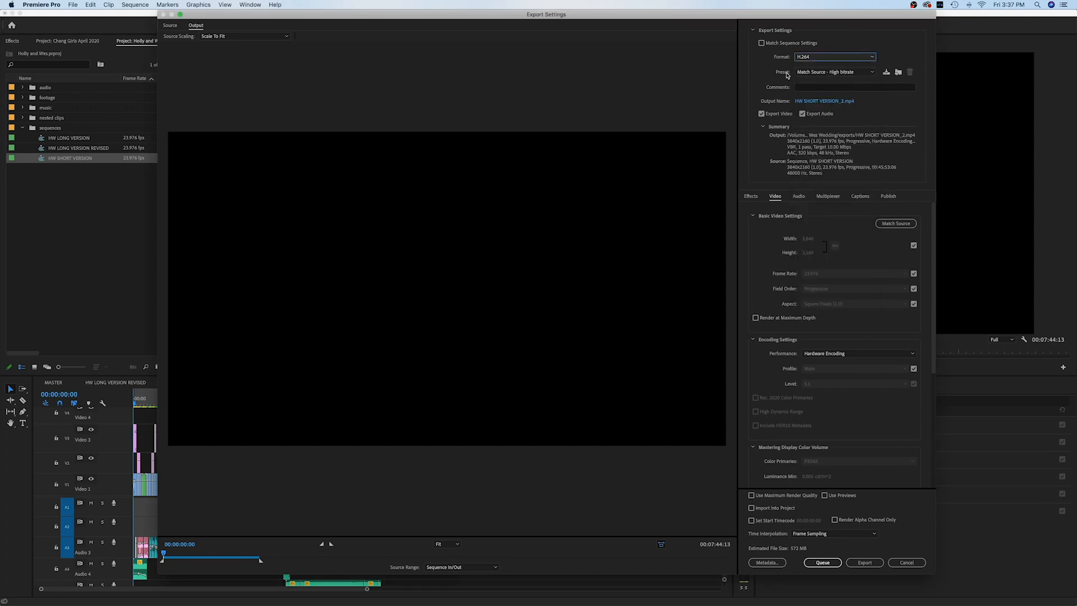
pyautogui.click(836, 73)
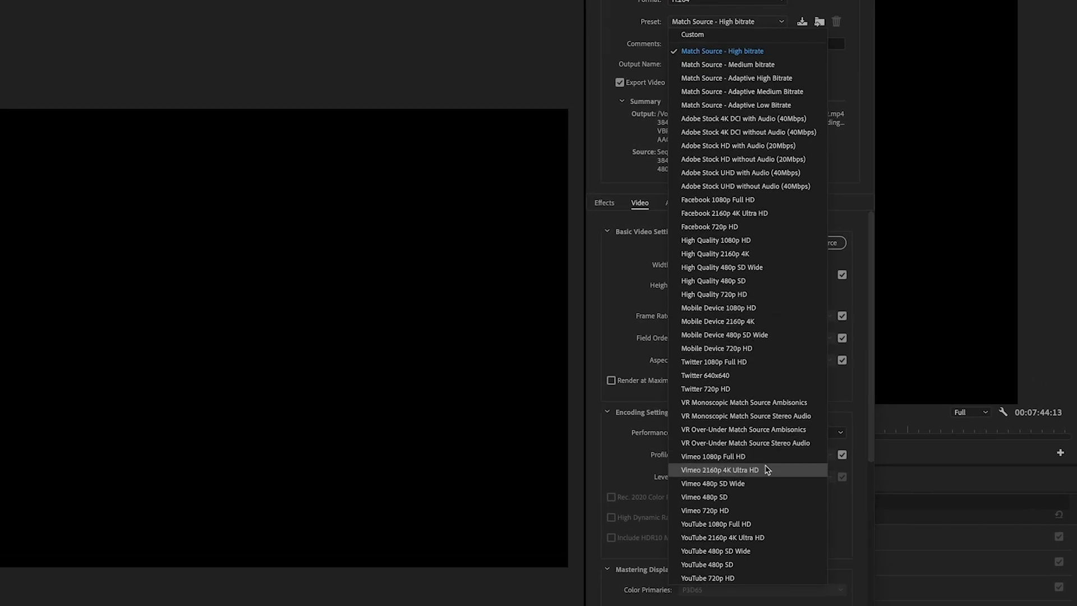
pyautogui.click(773, 537)
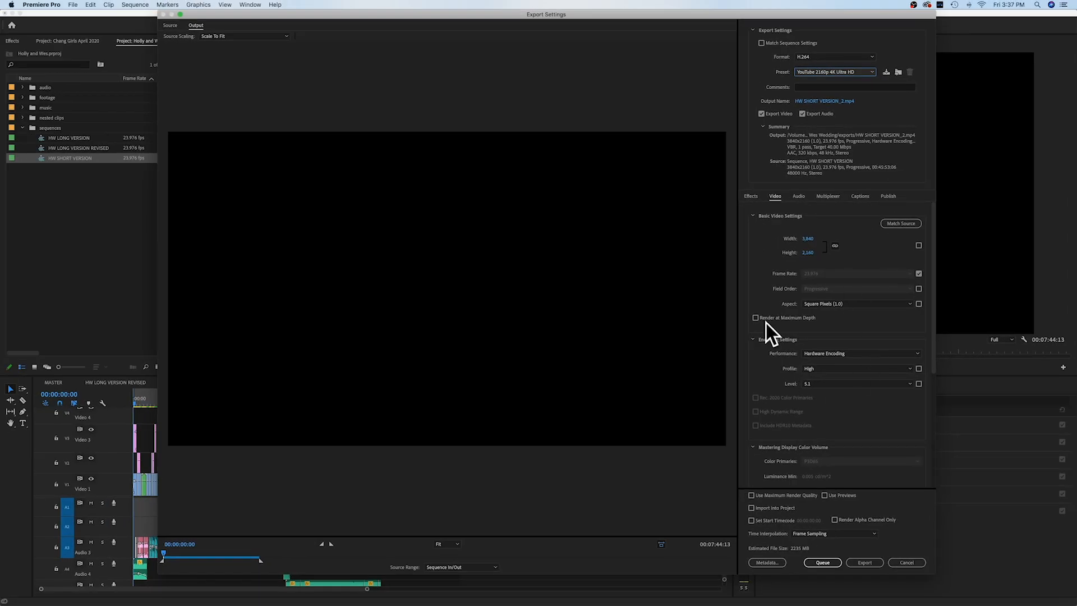
pyautogui.click(826, 104)
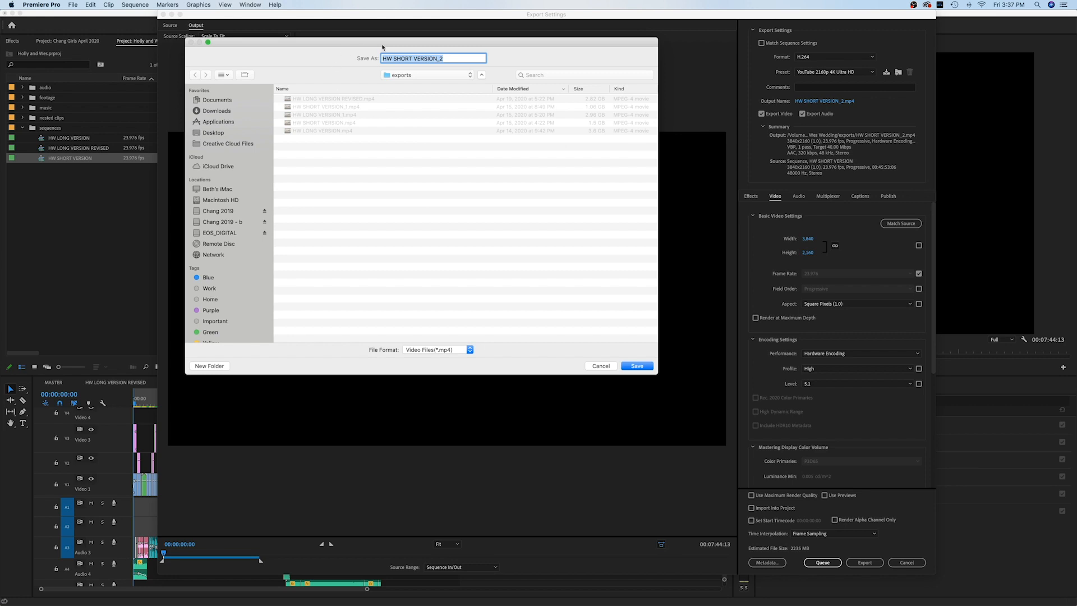
pyautogui.moveTo(427, 42); pyautogui.dragTo(521, 60)
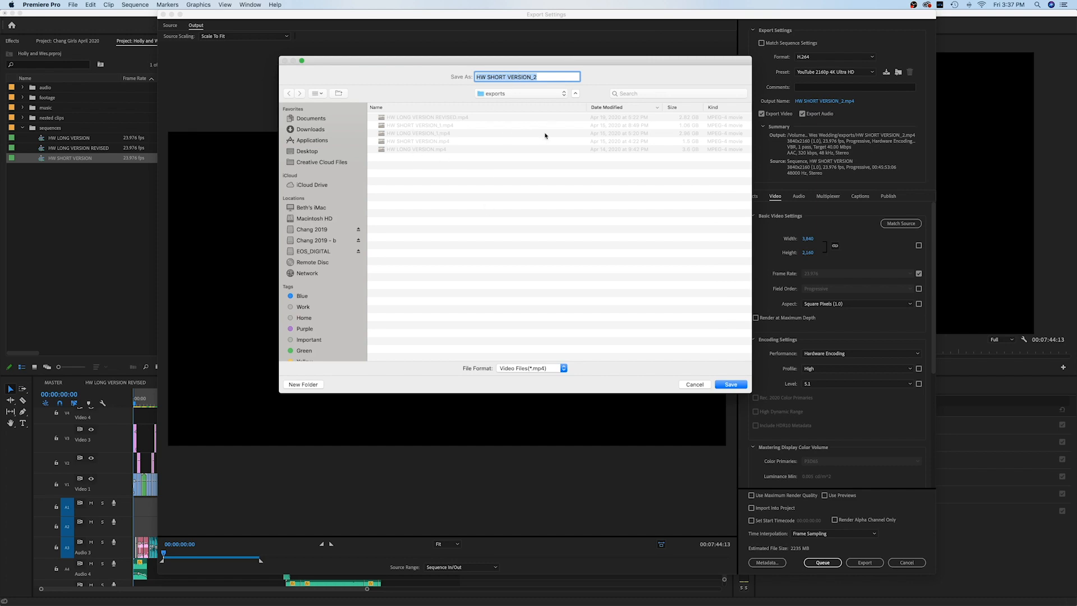
pyautogui.click(729, 385)
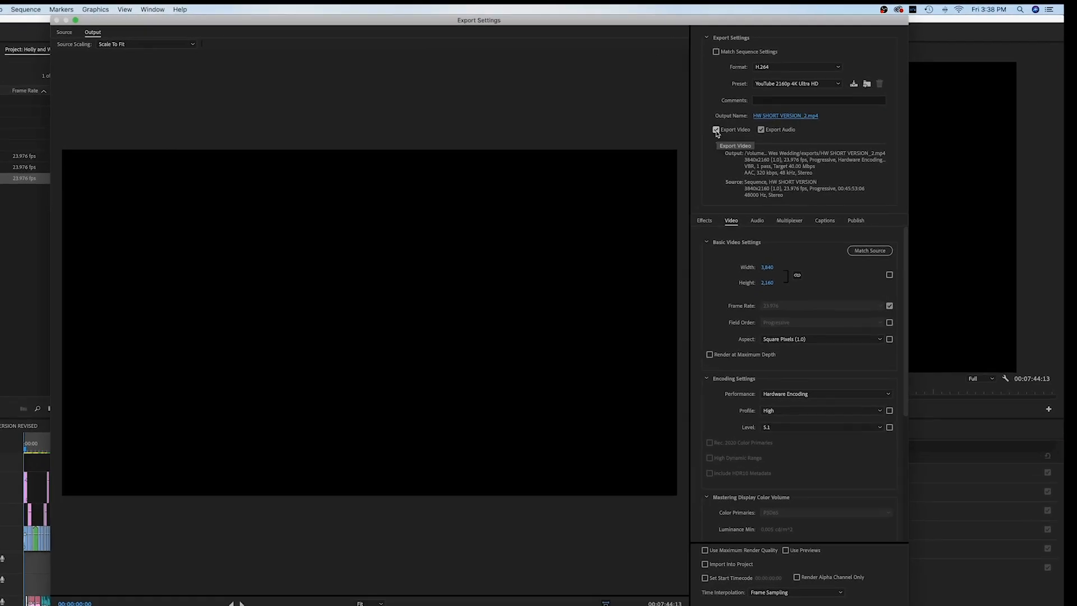
# - Keep audio export on, apply Match Source to the video settings, and enable Render at Maximum Depth
pyautogui.click(669, 151)
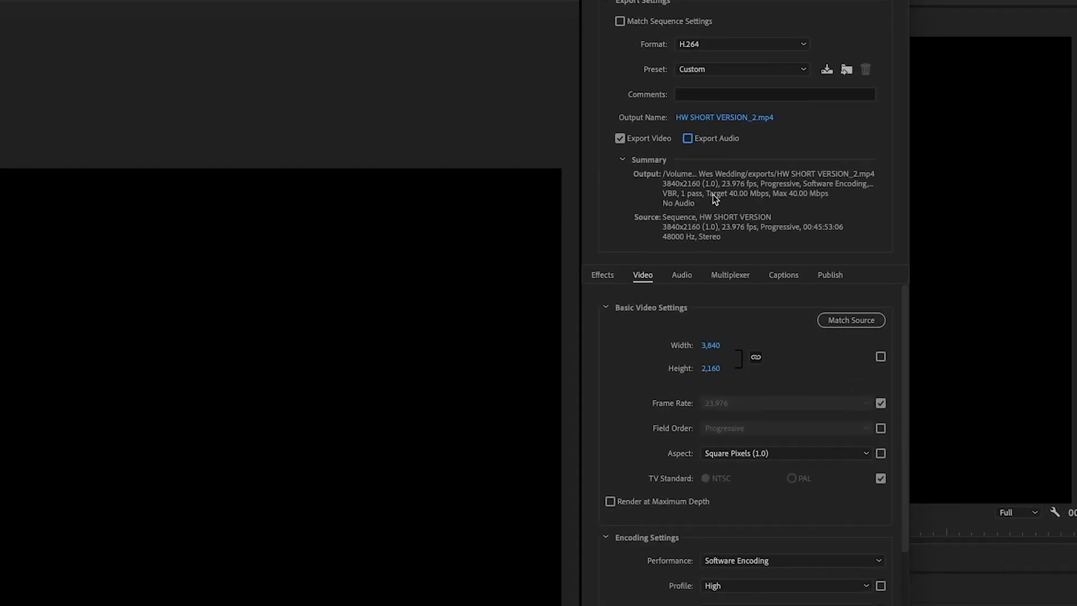
pyautogui.click(723, 115)
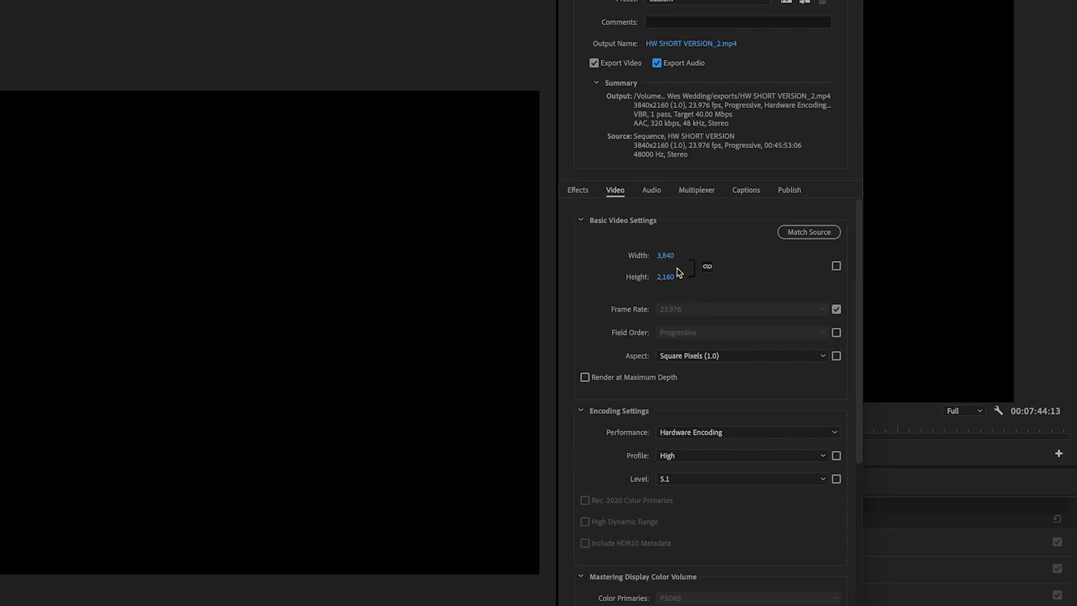
pyautogui.click(814, 238)
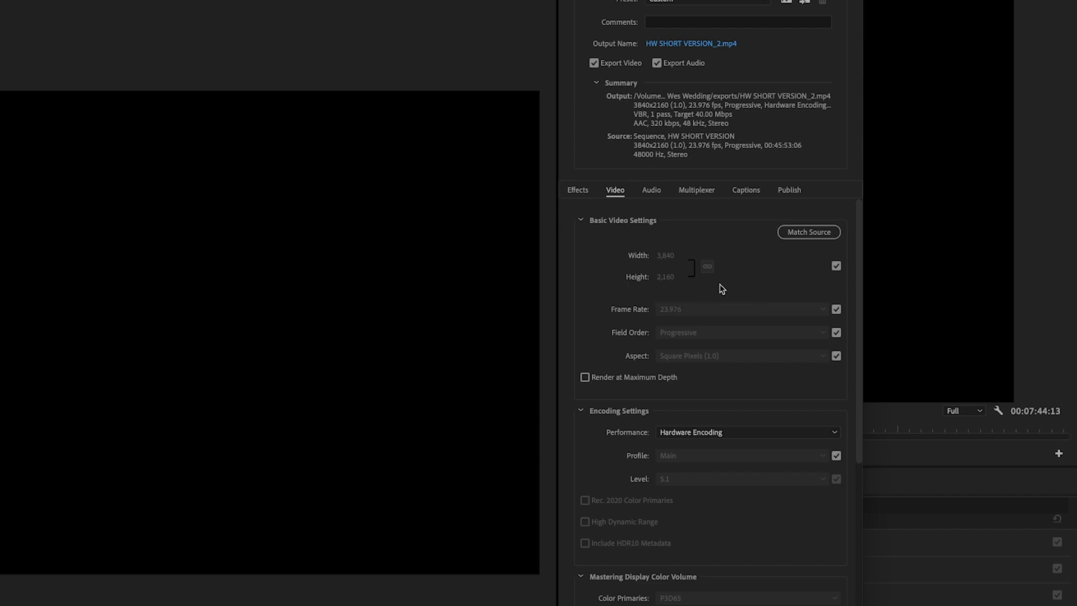
pyautogui.click(585, 378)
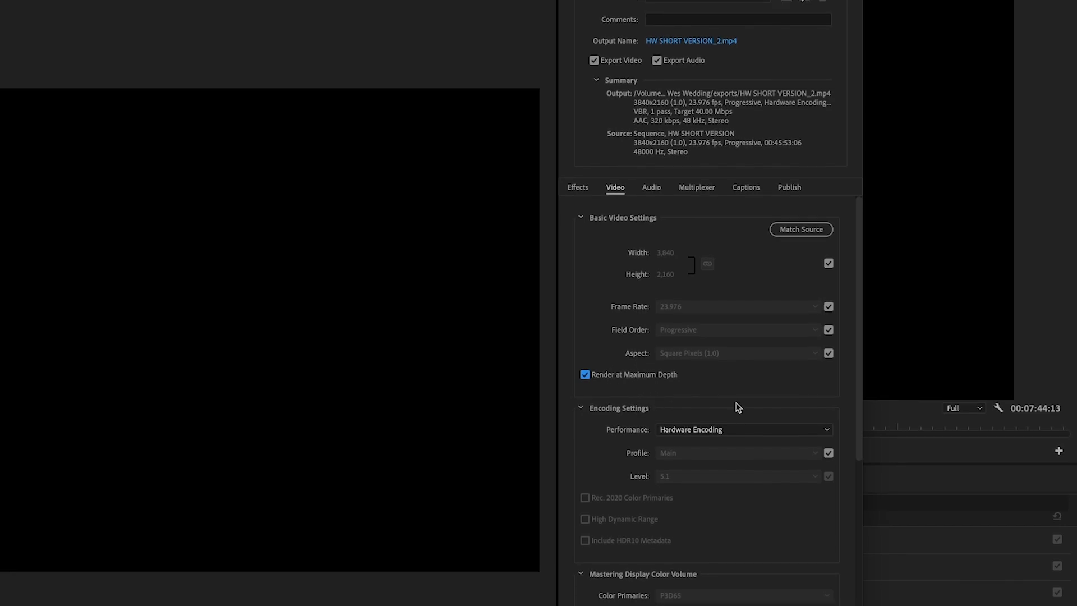
pyautogui.moveTo(859, 377); pyautogui.dragTo(861, 447)
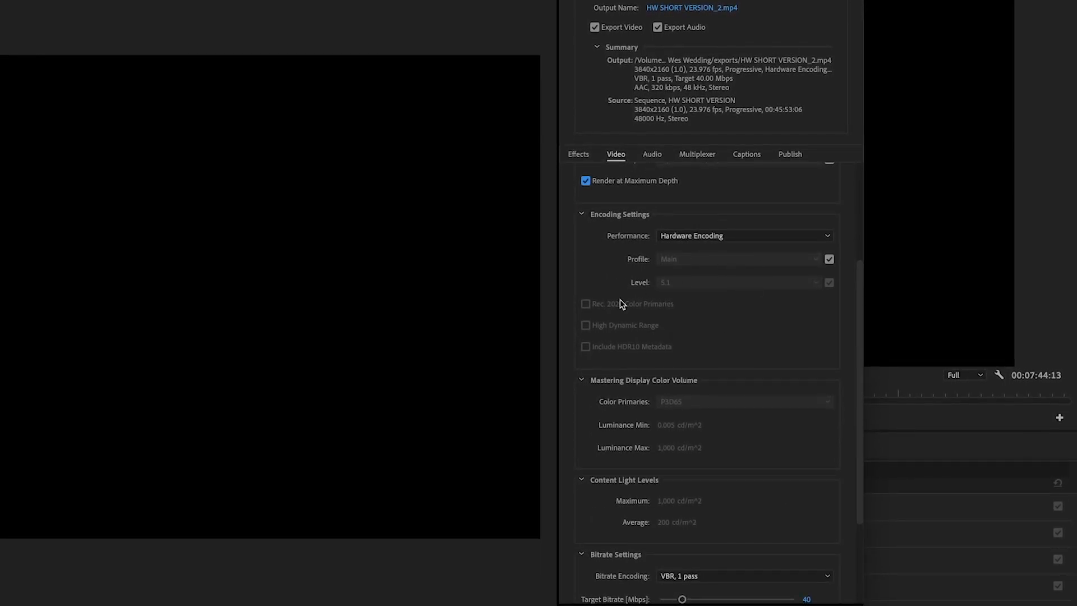
# - Scroll down to Bitrate Settings and show the Bitrate Encoding options
pyautogui.moveTo(860, 376); pyautogui.dragTo(865, 449)
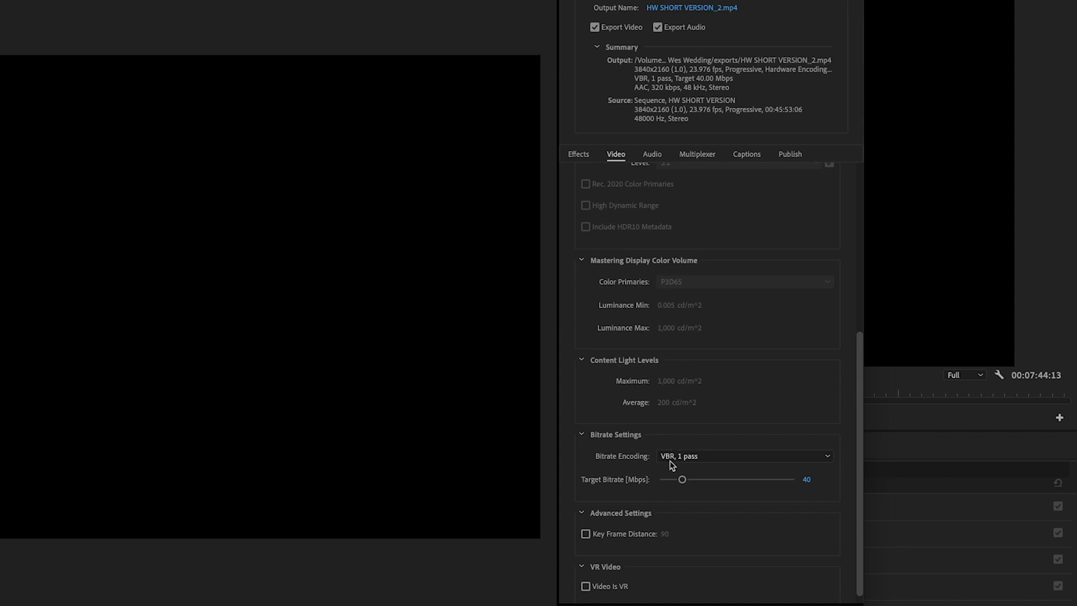
pyautogui.click(722, 460)
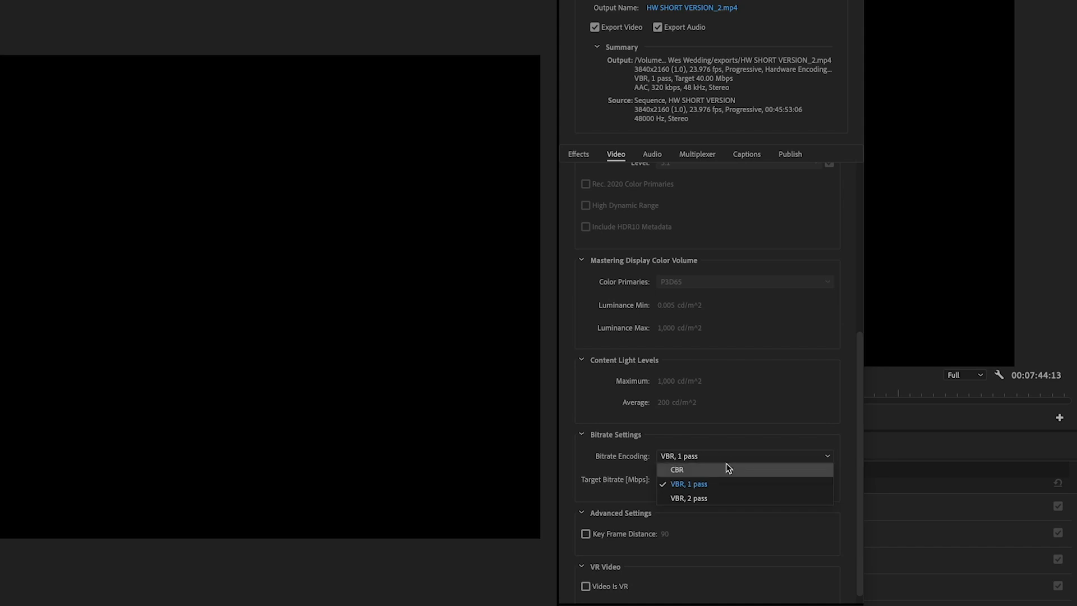
# - Switch to VBR, 2 pass encoding and bring the target bitrate to 49.98 Mbps, maximum 78.01
pyautogui.click(725, 503)
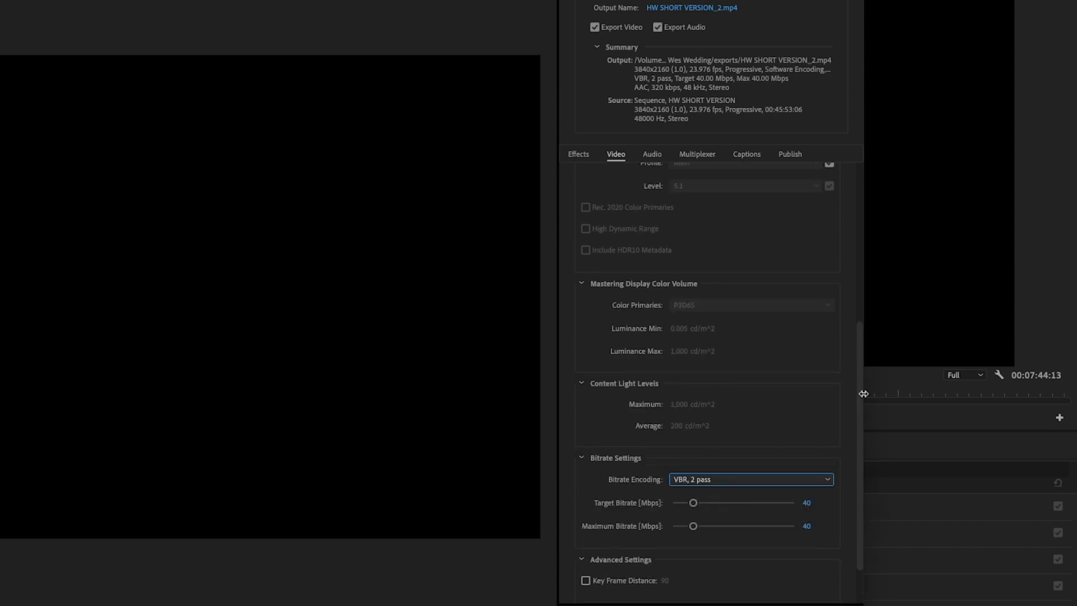
pyautogui.scroll(-2, 861, 437)
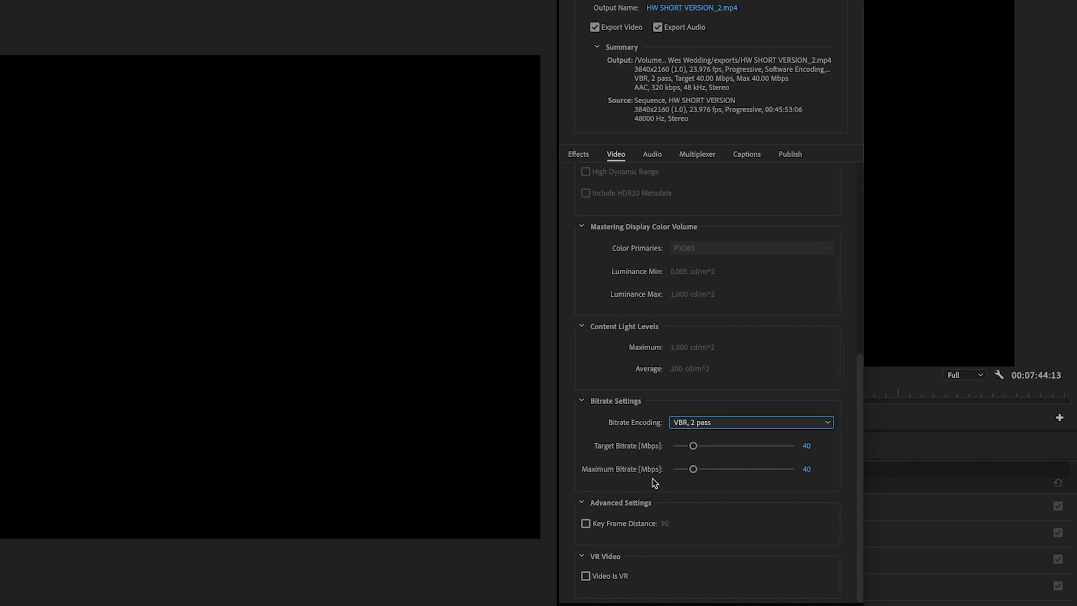
pyautogui.moveTo(693, 447); pyautogui.dragTo(714, 448)
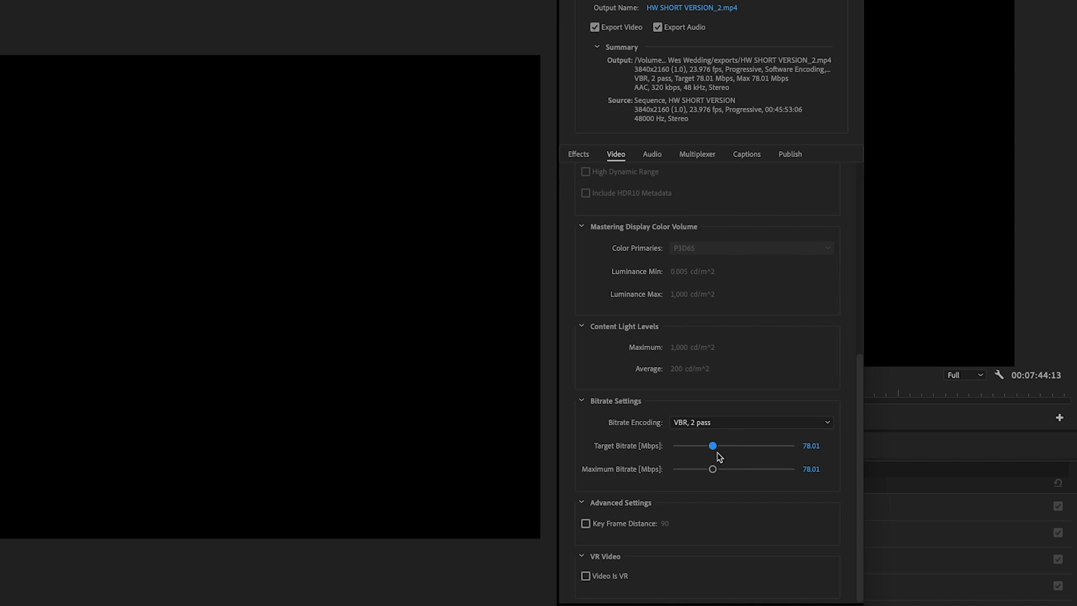
pyautogui.moveTo(713, 446); pyautogui.dragTo(698, 447)
# - Enter 60 Mbps as Target Bitrate and 80 Mbps as Maximum Bitrate
pyautogui.click(813, 446)
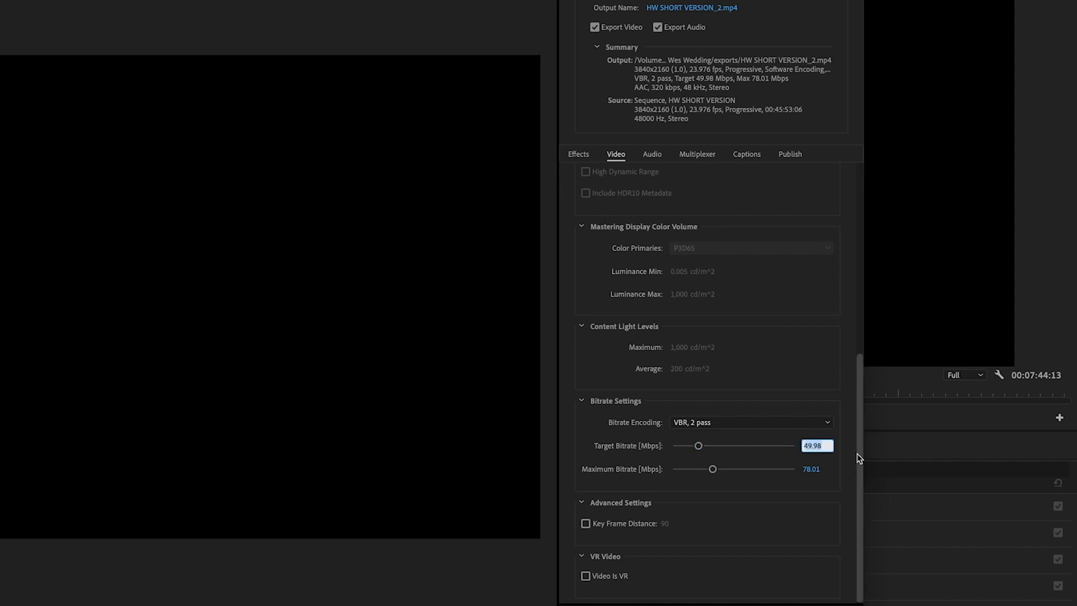
pyautogui.write('60')
pyautogui.press('Return')
pyautogui.click(811, 469)
pyautogui.write('80')
pyautogui.press('Return')
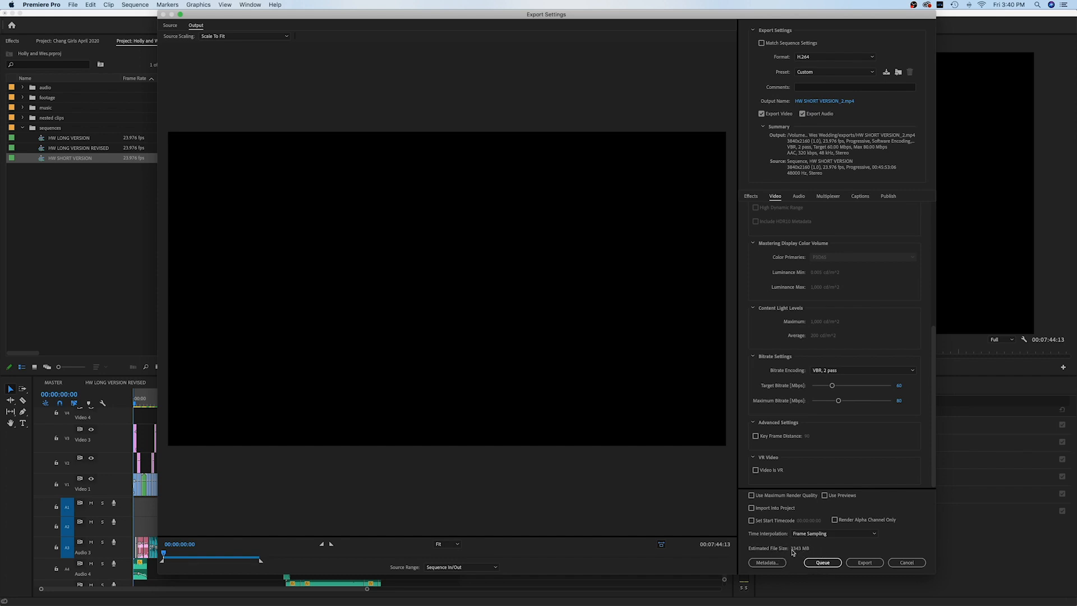
# - Lower the target bitrate to about 35.58 Mbps and scrub the export preview further into the sequence
pyautogui.moveTo(833, 385); pyautogui.dragTo(824, 386)
pyautogui.click(165, 554)
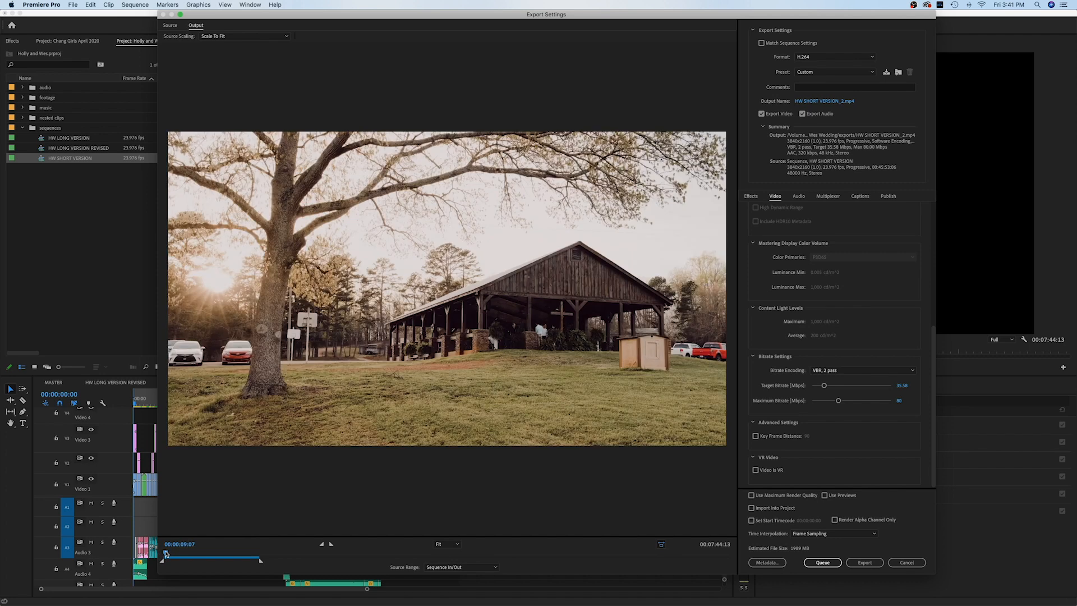
pyautogui.moveTo(165, 554); pyautogui.dragTo(166, 554)
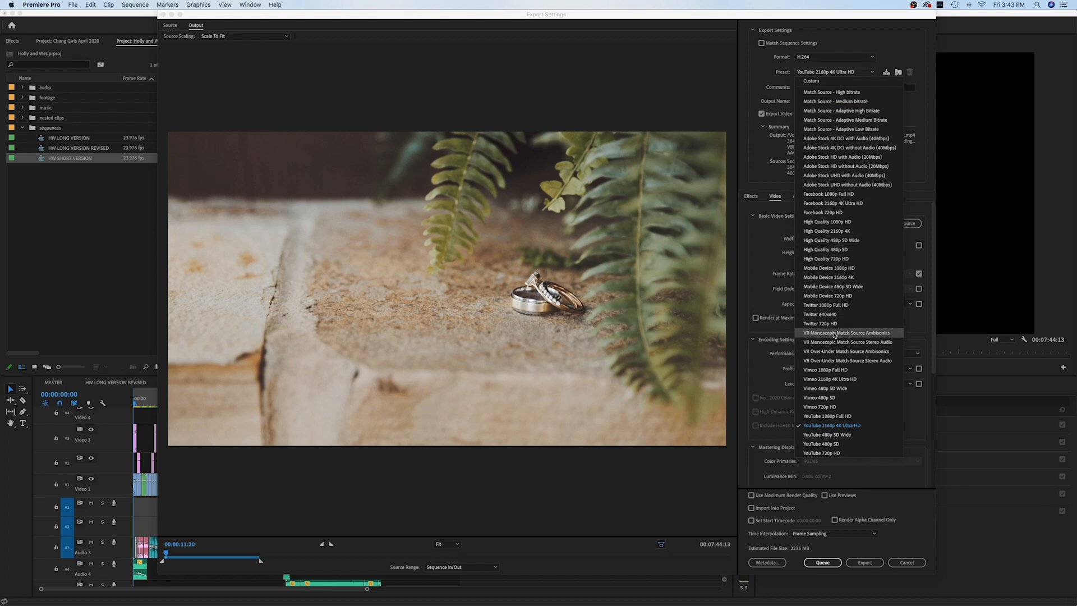
# - Try the Twitter 640x640 preset, then switch back to YouTube 2160p 4K Ultra HD
pyautogui.click(846, 314)
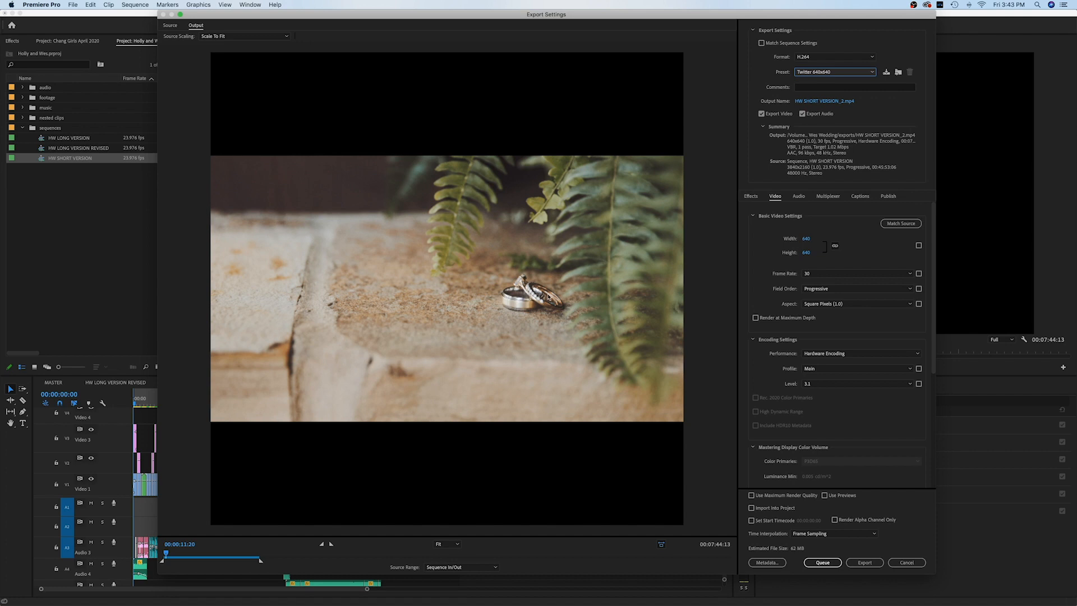
pyautogui.click(840, 74)
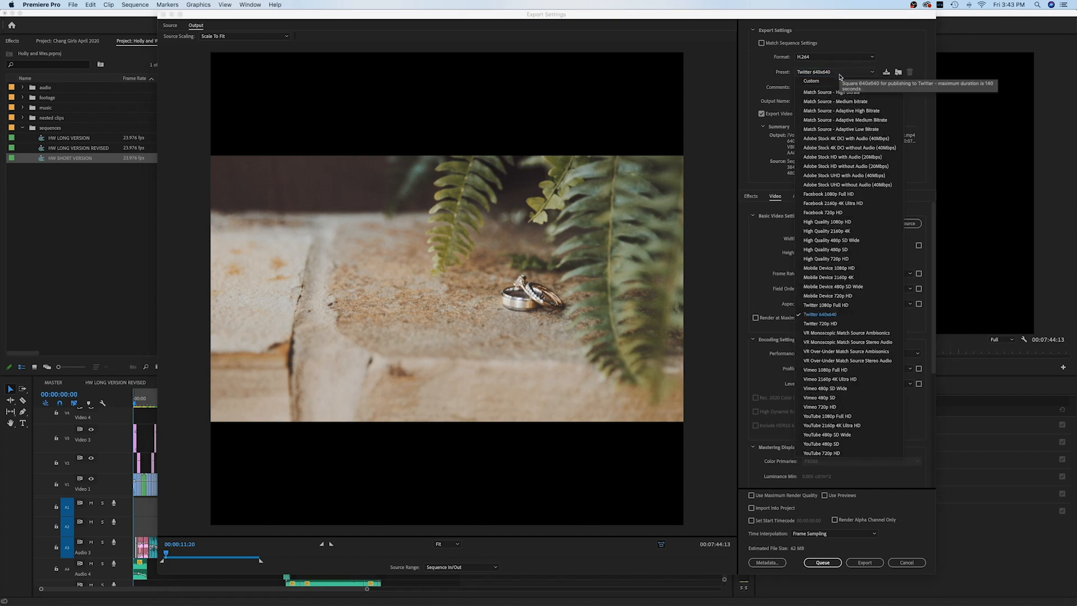
pyautogui.click(865, 426)
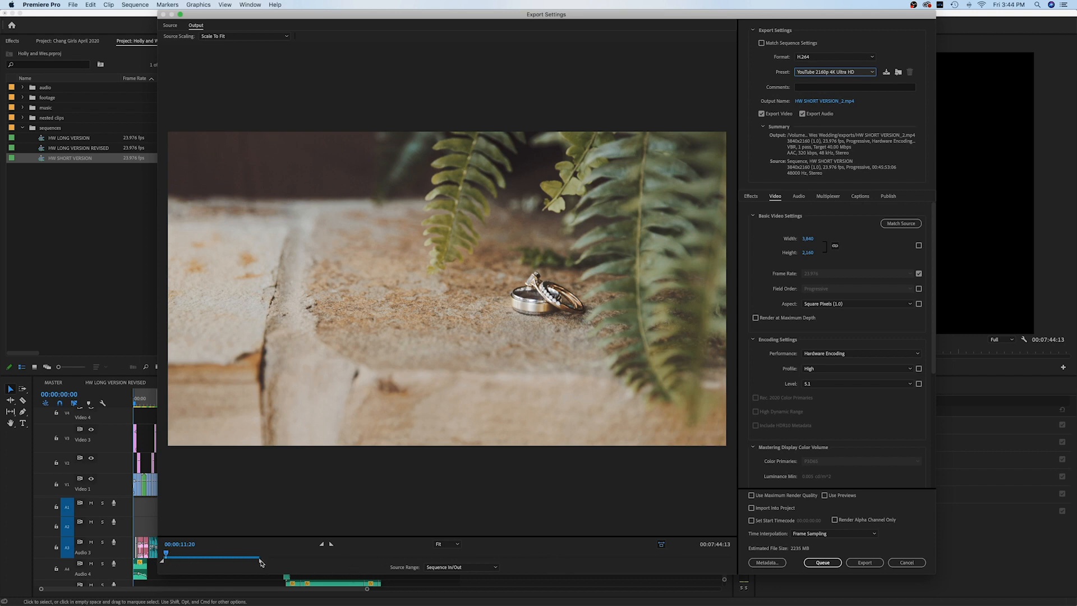
# - Keep the Source Range on Sequence In/Out and scroll down the export settings
pyautogui.click(458, 568)
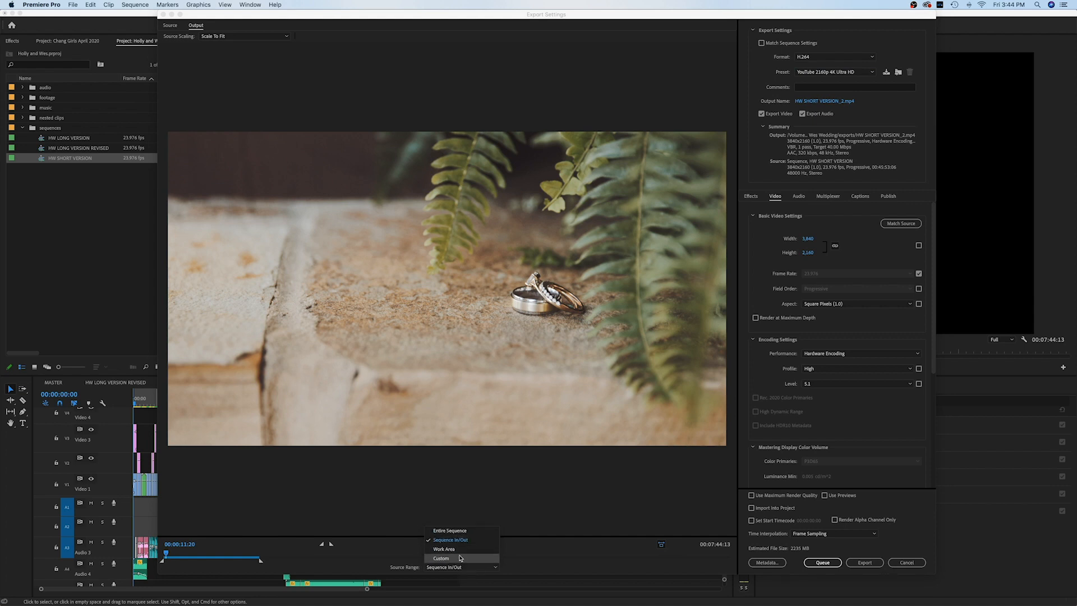
pyautogui.click(352, 566)
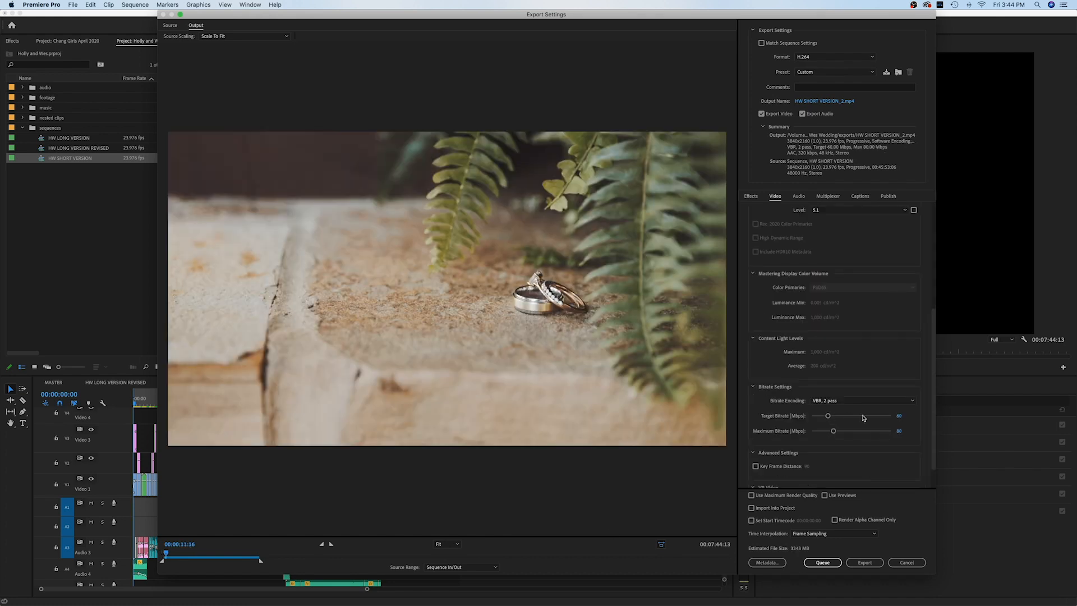
pyautogui.scroll(-2, 863, 424)
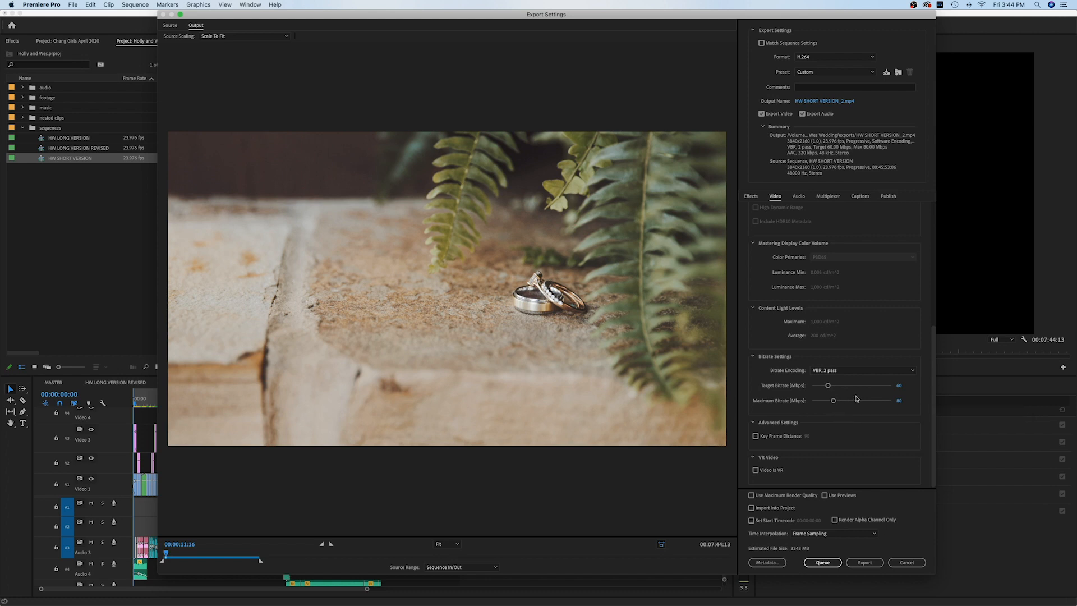
# - Keep the maximum bitrate at 80 Mbps and enable Use Maximum Render Quality
pyautogui.moveTo(833, 401); pyautogui.dragTo(854, 405)
pyautogui.click(829, 385)
pyautogui.click(751, 495)
pyautogui.click(829, 567)
pyautogui.click(821, 563)
# - Review the Audio export settings, then return to the Video settings
pyautogui.click(801, 197)
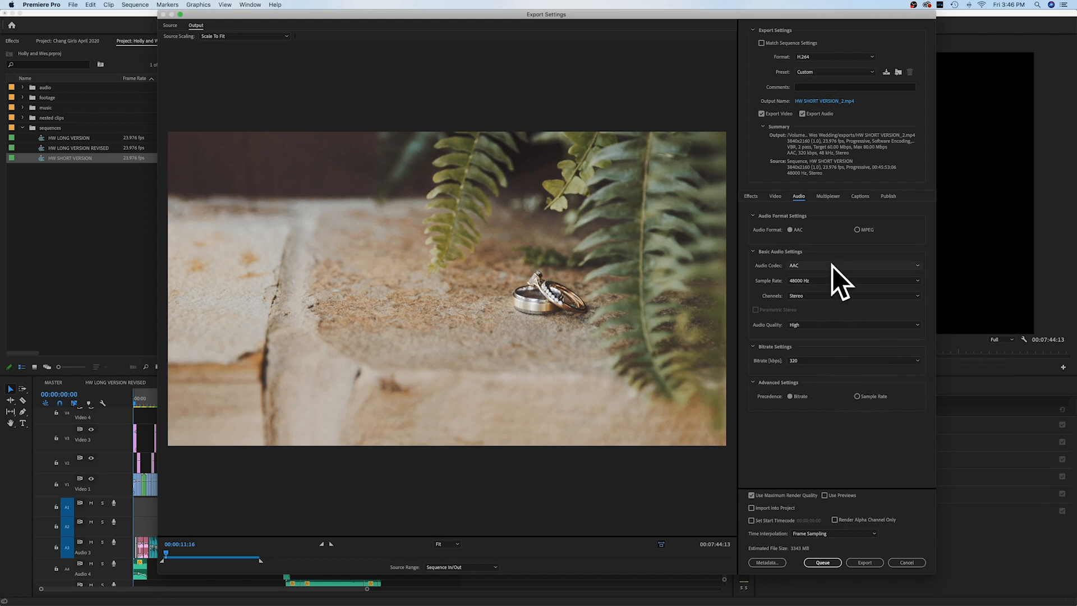
pyautogui.click(775, 197)
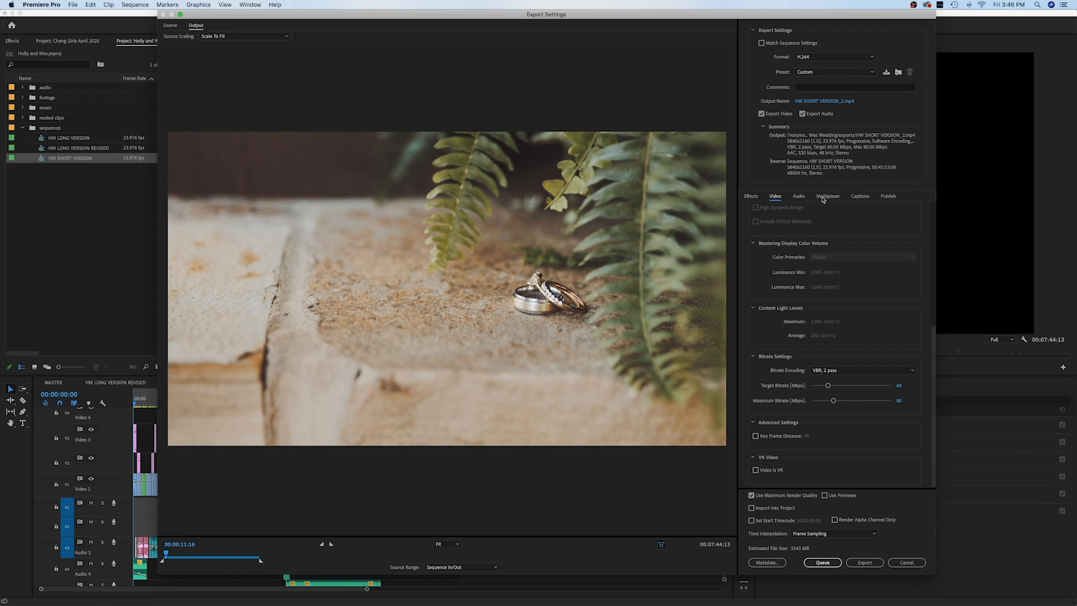
pyautogui.scroll(5, 849, 325)
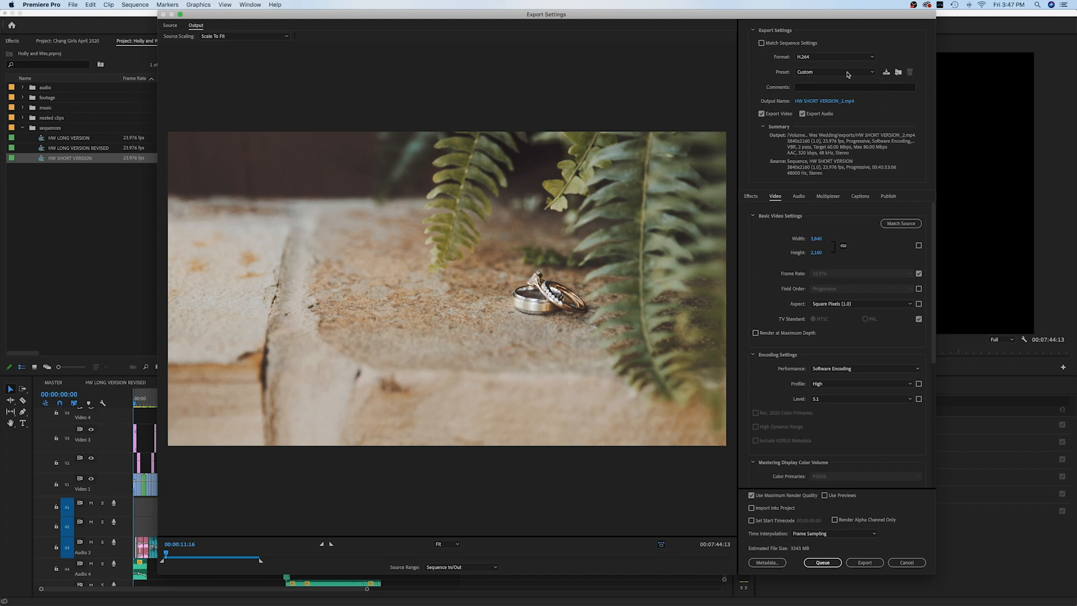
# - Save the export settings as preset '4k video settings' and confirm it's selected in the Preset list
pyautogui.click(887, 73)
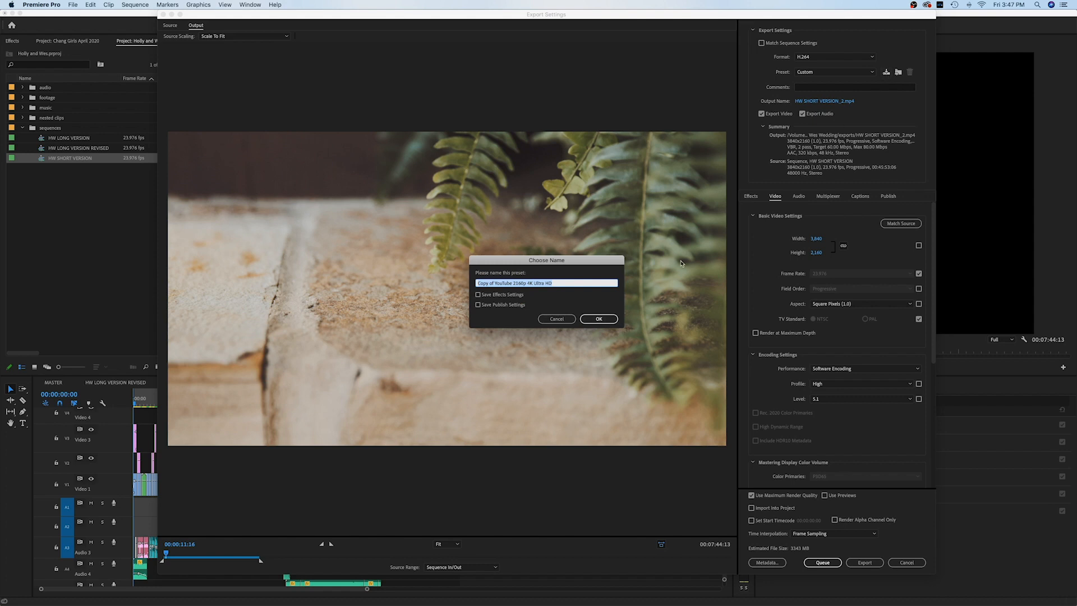
pyautogui.write('4k video settings')
pyautogui.click(598, 319)
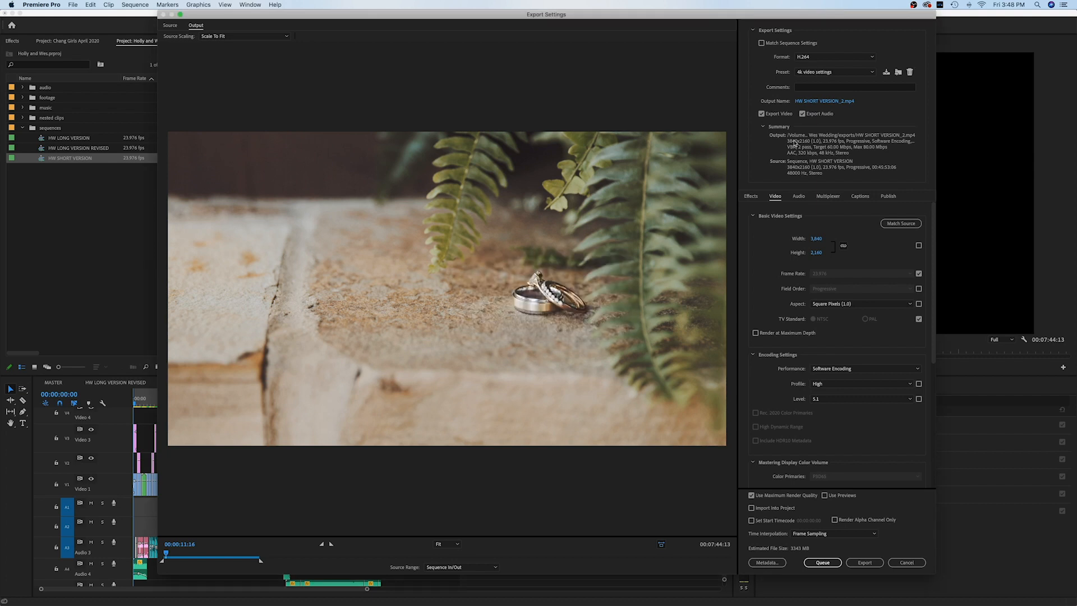
pyautogui.click(872, 73)
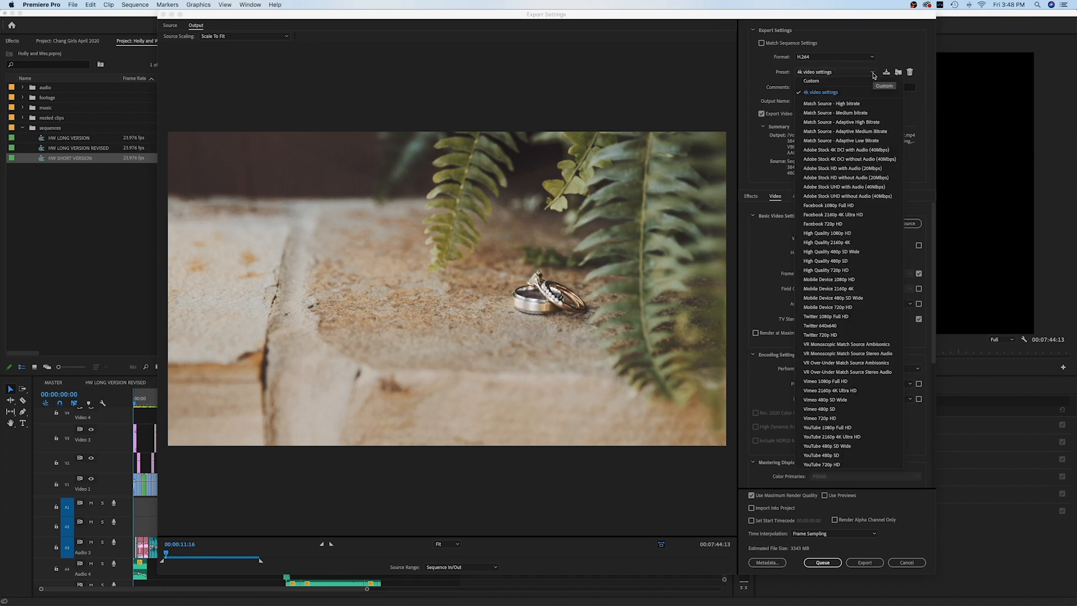
pyautogui.click(840, 96)
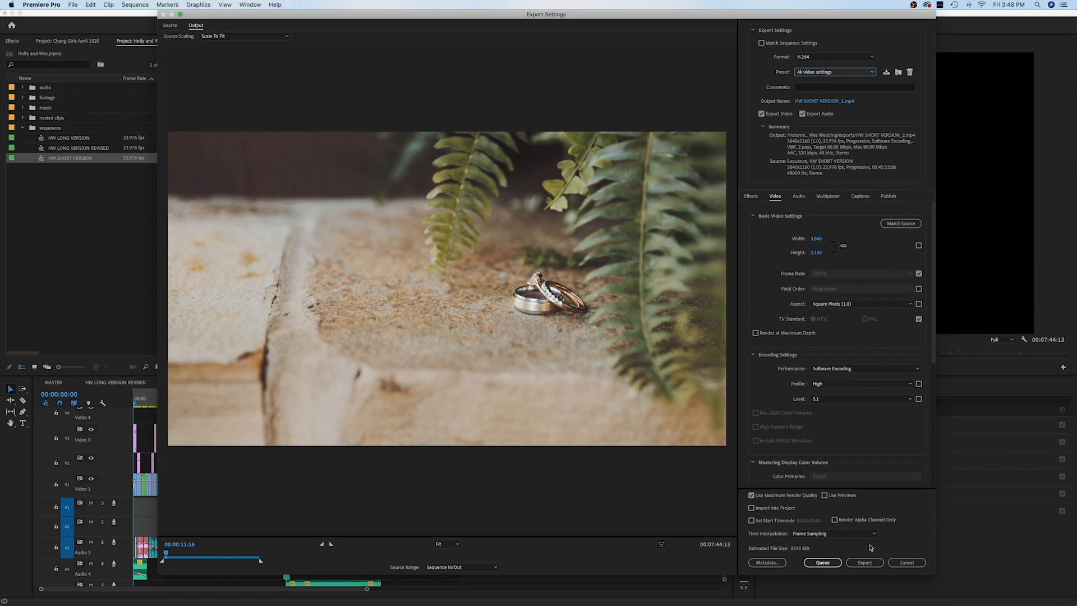
# - Export HW SHORT VERSION using the '4k video settings' preset
pyautogui.click(874, 563)
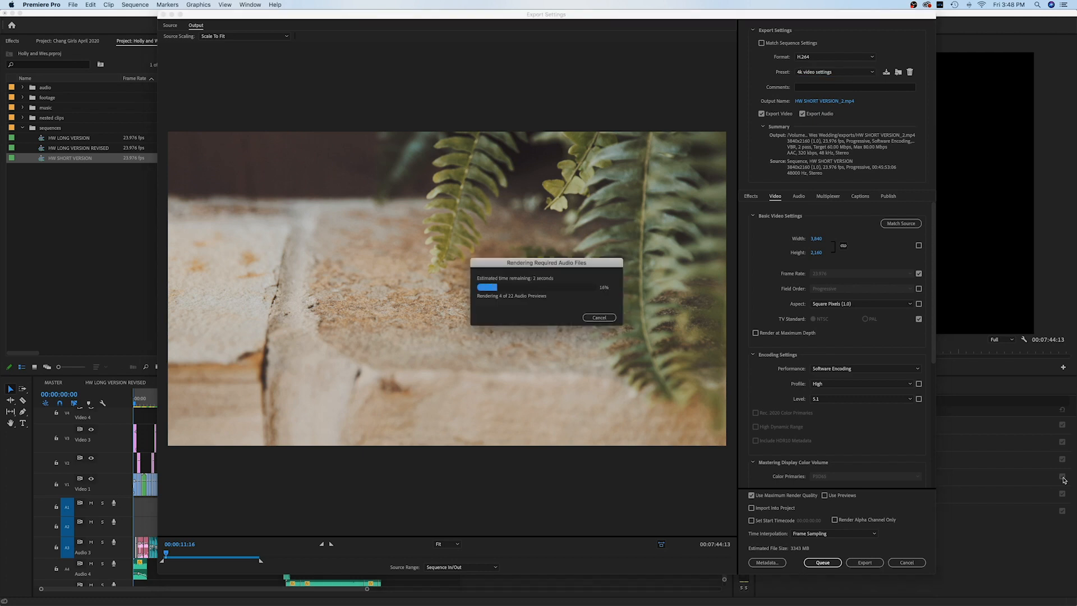